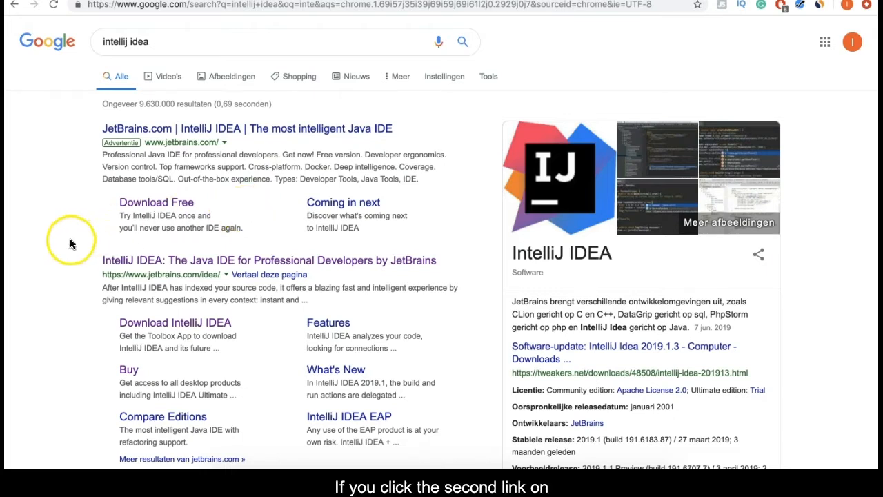
Step: Open the 'IntelliJ IDEA: The Java IDE for Professional Developers by JetBrains' search result
left_click(226, 266)
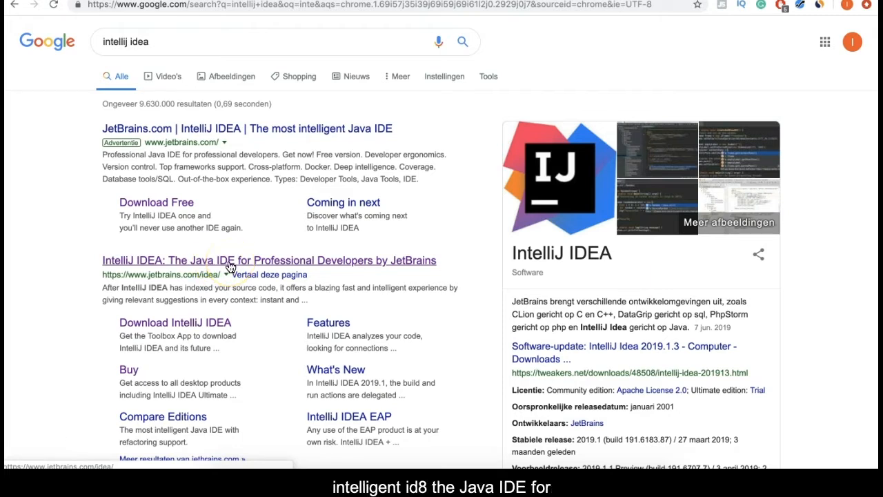
left_click(235, 266)
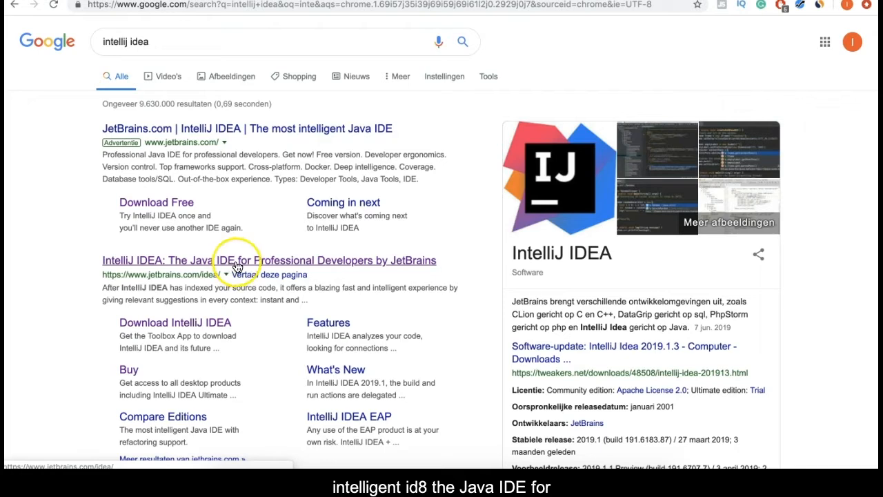
left_click(235, 266)
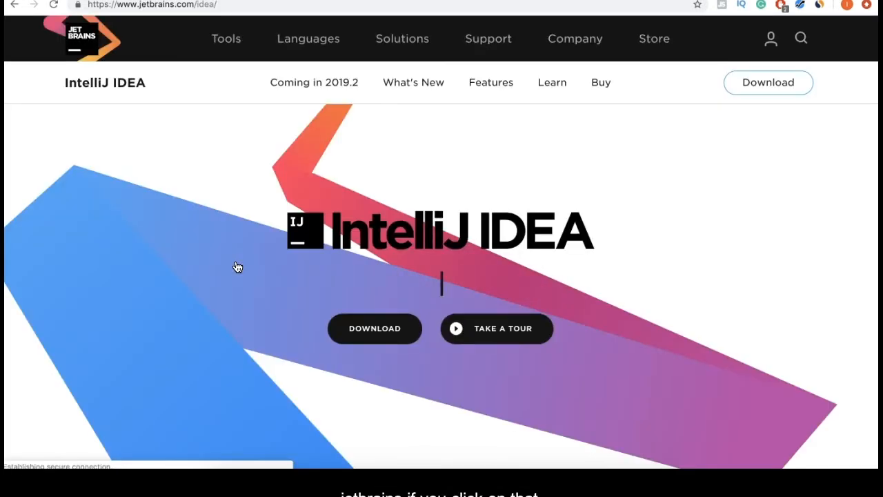
Step: Go to the Download IntelliJ IDEA page for macOS
left_click(372, 334)
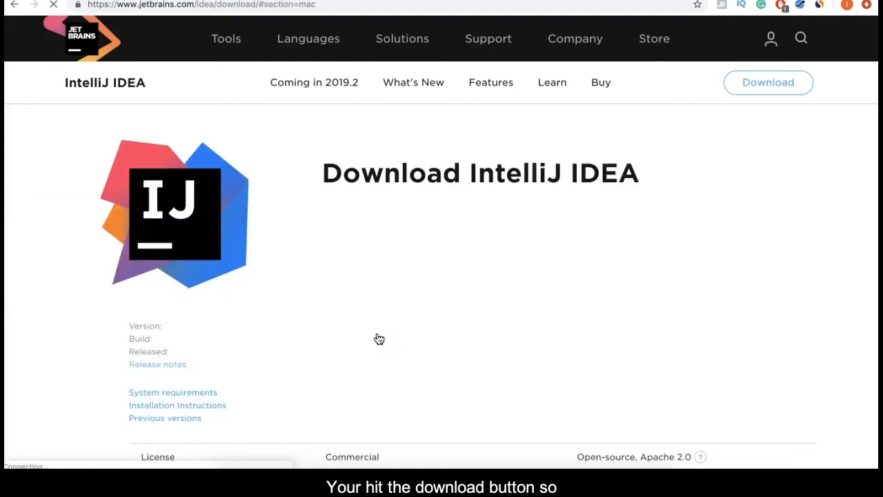
scroll(516, 310, "down", 1)
scroll(516, 311, "down", 5)
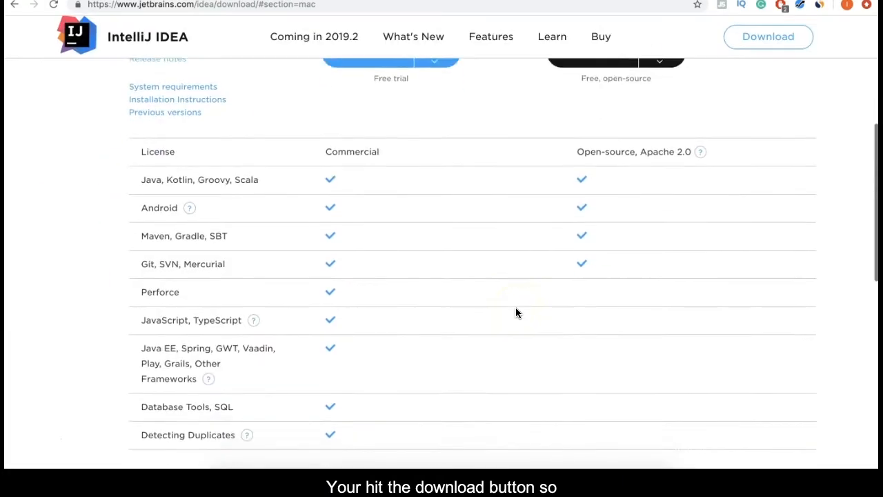
scroll(516, 311, "up", 5)
scroll(516, 310, "down", 3)
scroll(515, 313, "down", 1)
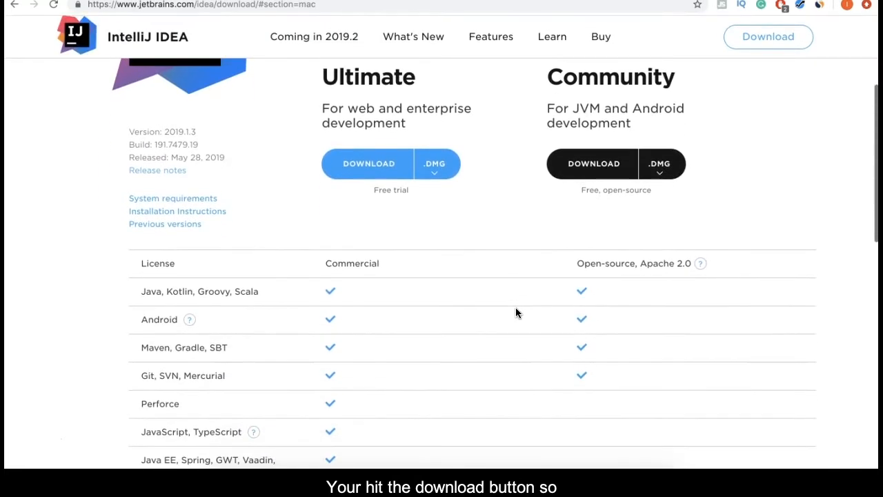
scroll(516, 307, "up", 3)
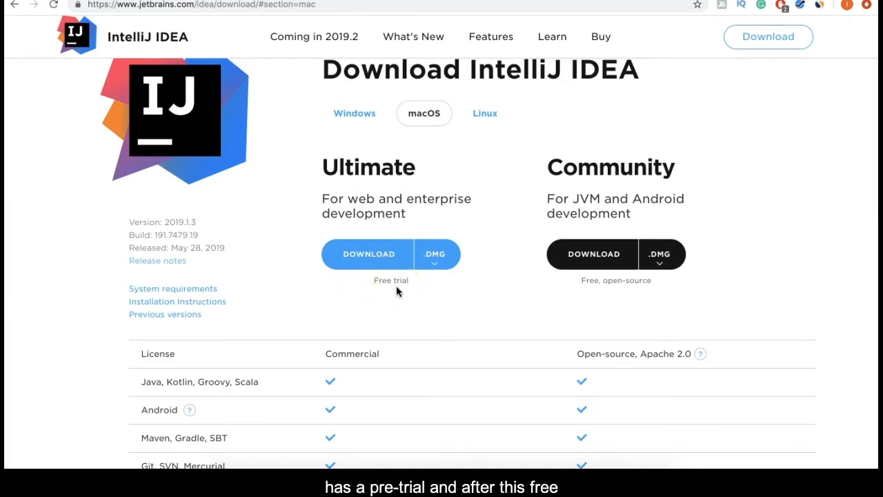
Step: Review the Ultimate versus Community 2019.1.3 edition comparison on the download page
scroll(396, 288, "down", 10)
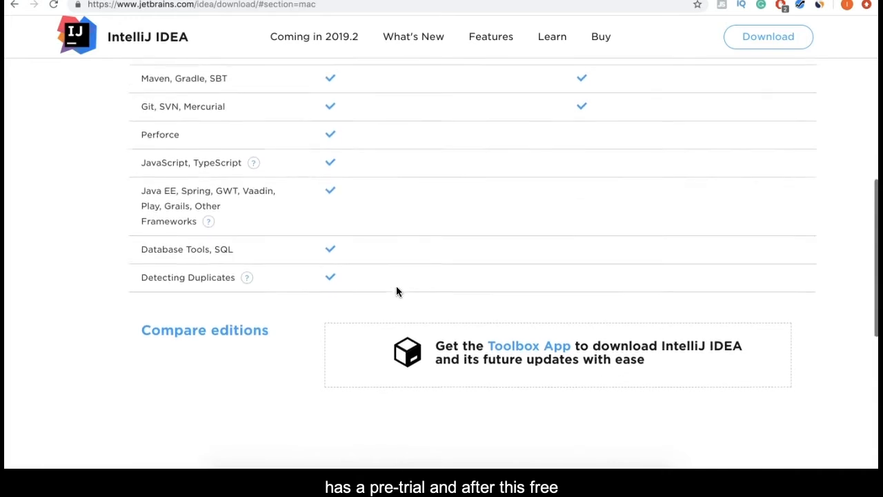
scroll(396, 286, "up", 10)
left_click(396, 233)
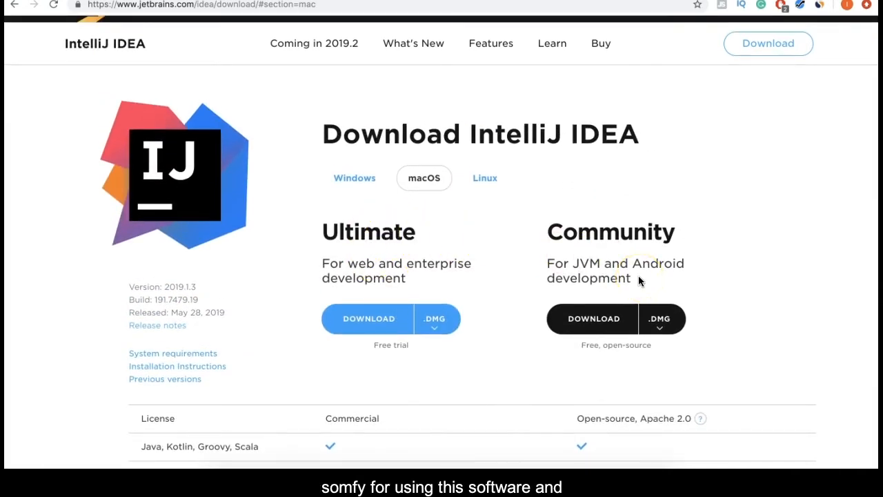
scroll(642, 345, "down", 4)
scroll(642, 345, "down", 4)
scroll(642, 345, "up", 10)
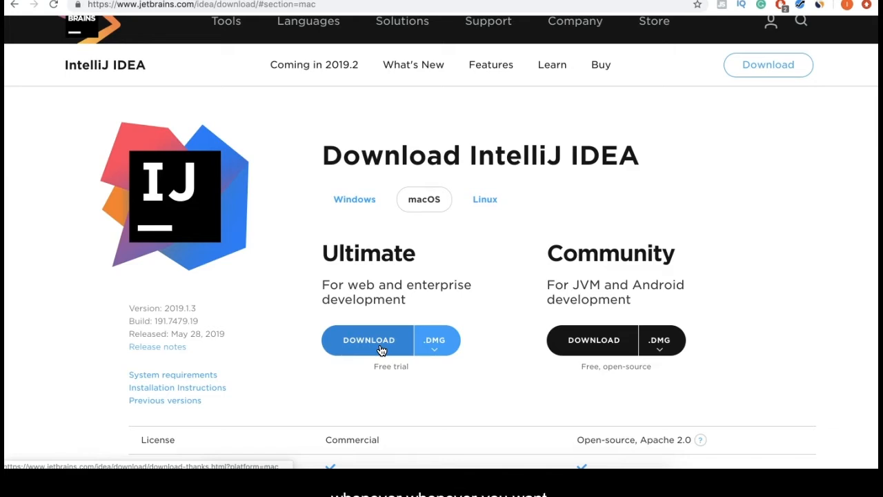
Step: Download the free Community edition as ideaIC-2019.1.3.dmg from the thank-you page
left_click(441, 318)
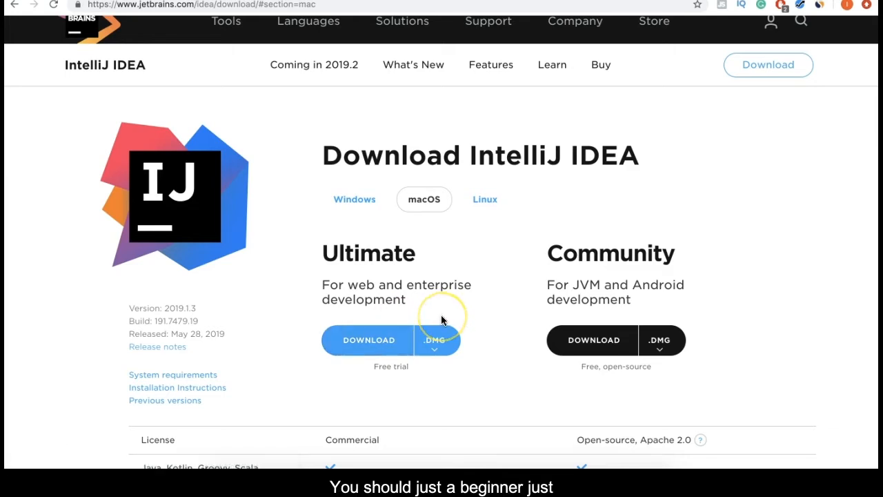
left_click(601, 341)
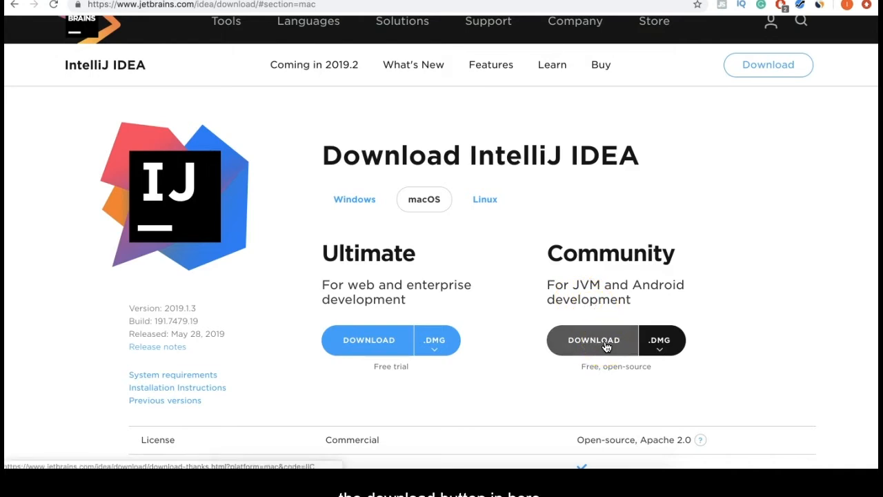
left_click(605, 345)
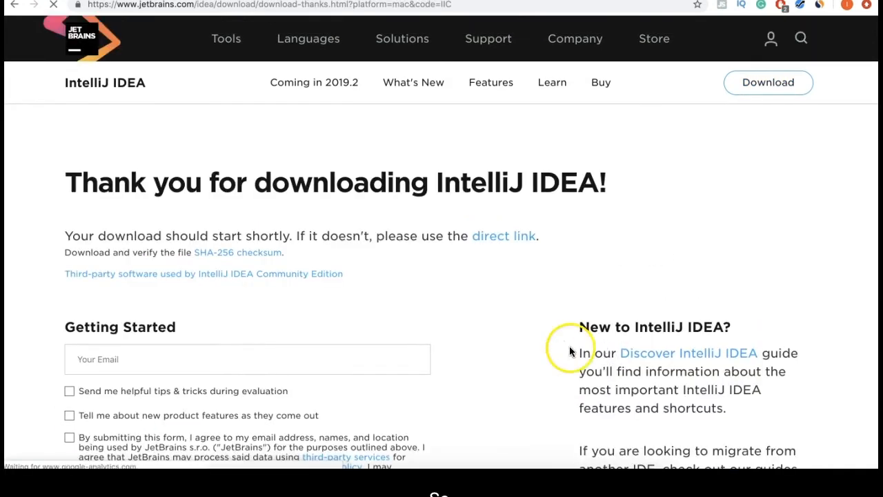
scroll(435, 351, "down", 5)
scroll(435, 352, "up", 3)
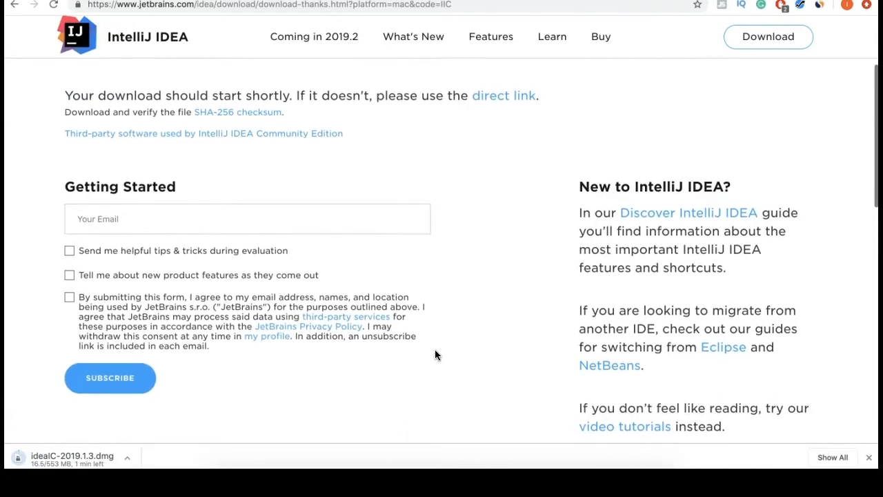
scroll(435, 355, "up", 2)
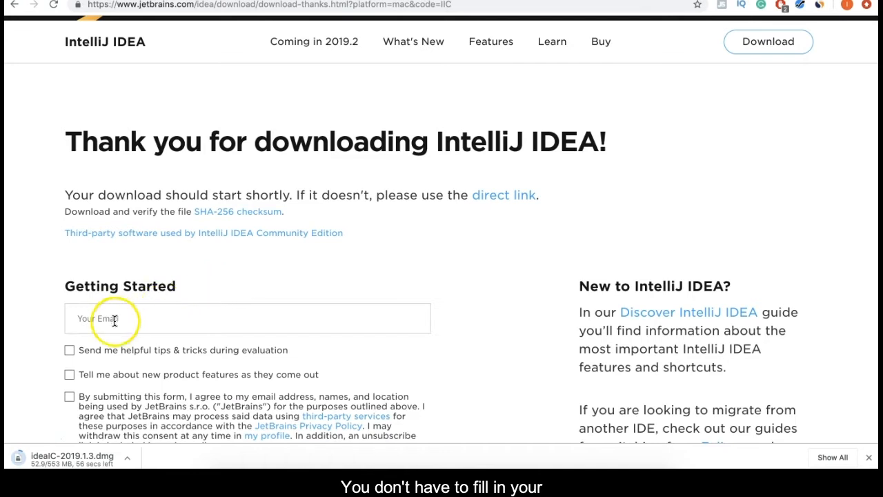
scroll(172, 331, "down", 1)
scroll(173, 331, "down", 1)
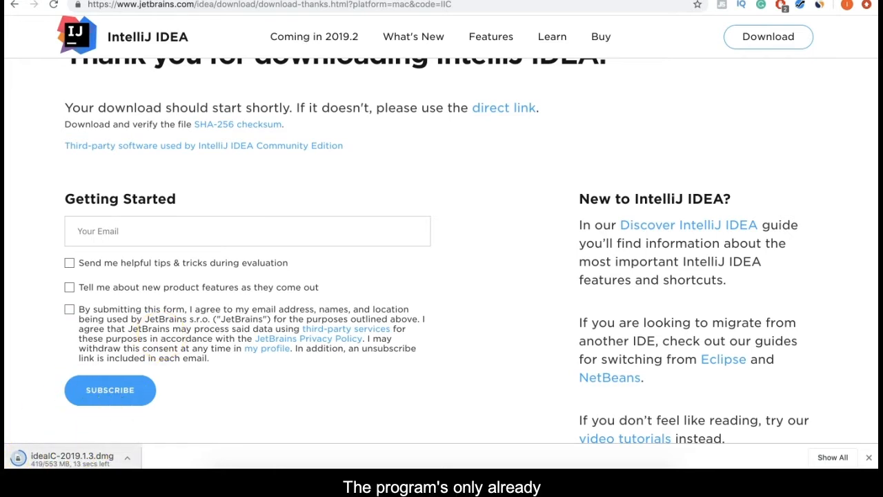
Step: Cancel the ideaIC-2019.1.3.dmg download in Chrome and bring up Launchpad
left_click(125, 457)
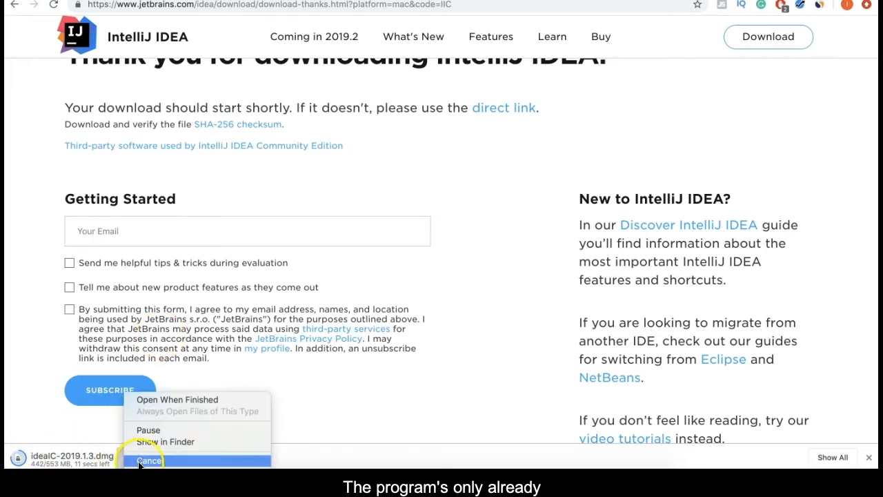
left_click(148, 460)
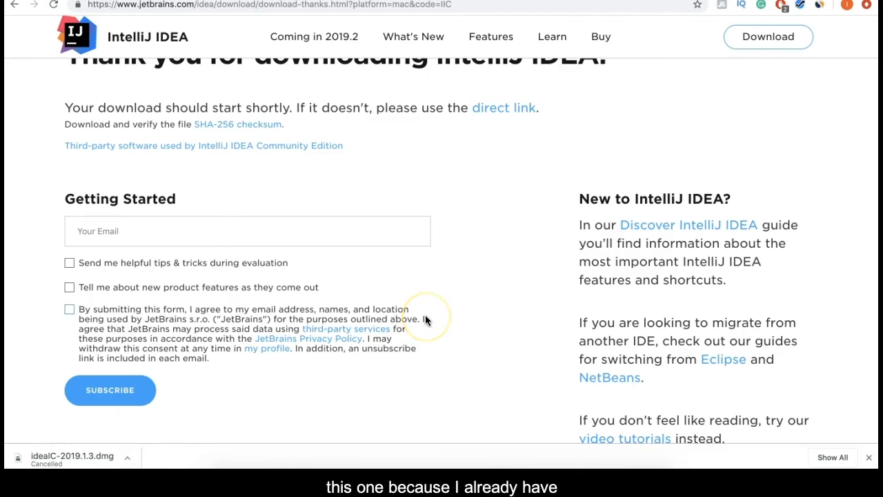
key("F4")
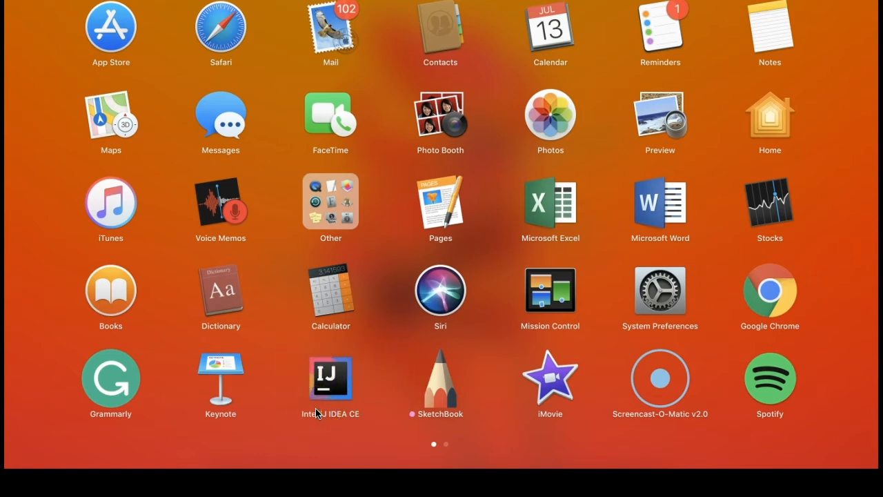
Step: Launch IntelliJ IDEA CE 2019.1.3 from Launchpad to reach its Welcome window
left_click(340, 376)
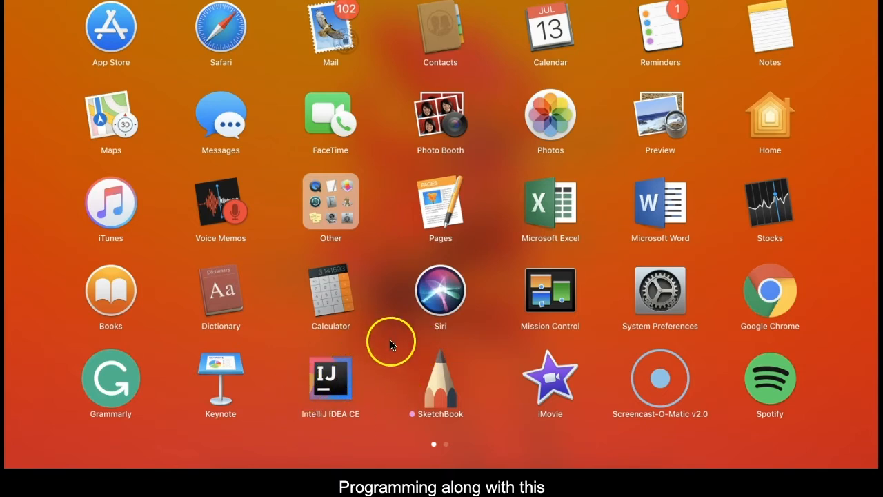
left_click(340, 377)
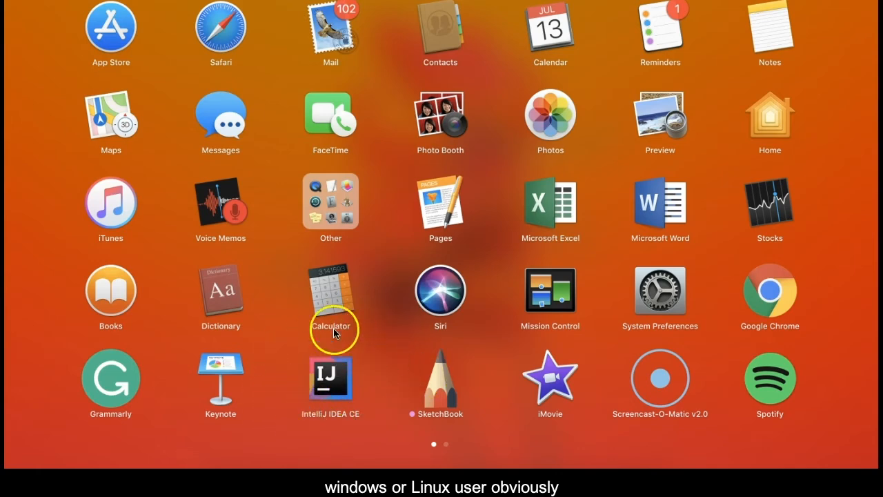
left_click(347, 383)
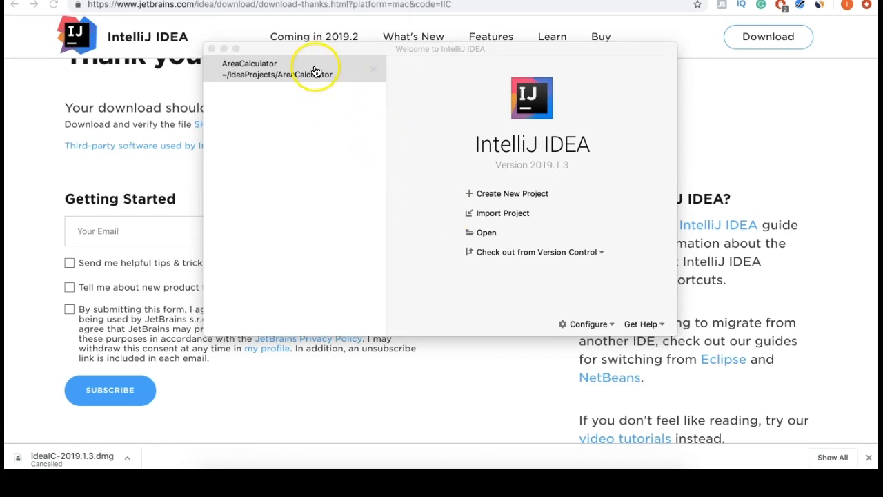
Step: Remove AreaCalculator from recent projects and start a new project
left_click(373, 69)
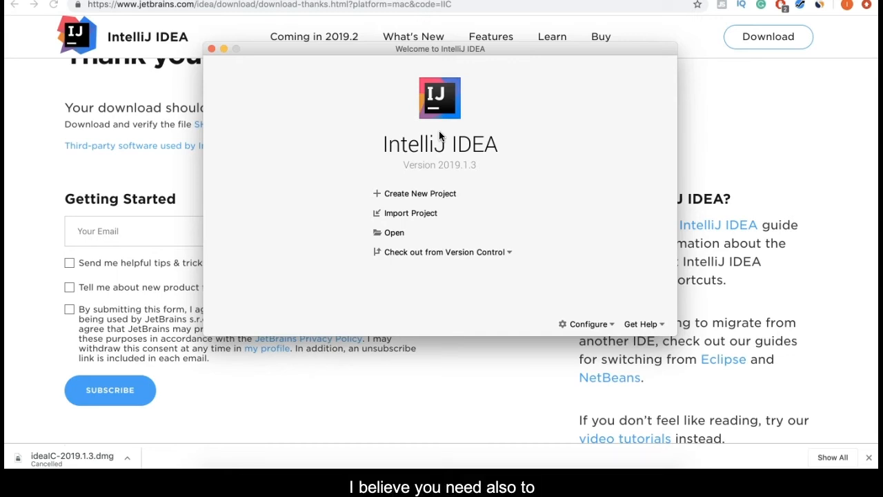
left_click(319, 150)
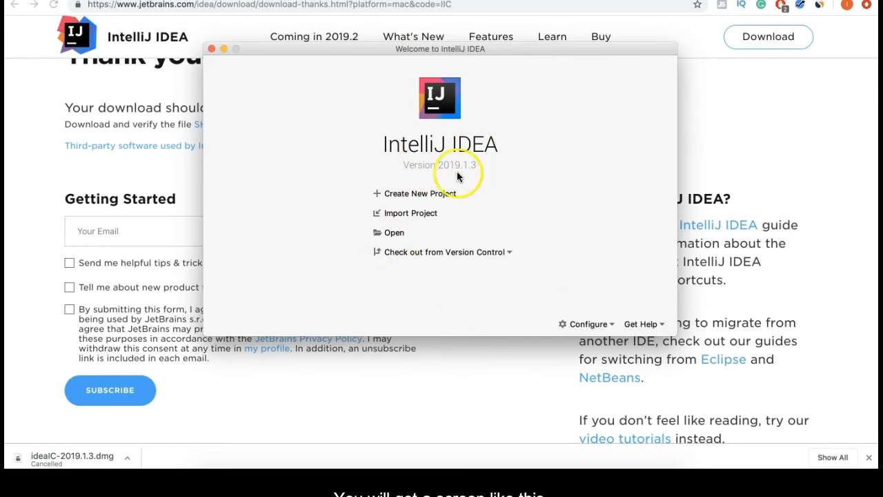
left_click(422, 197)
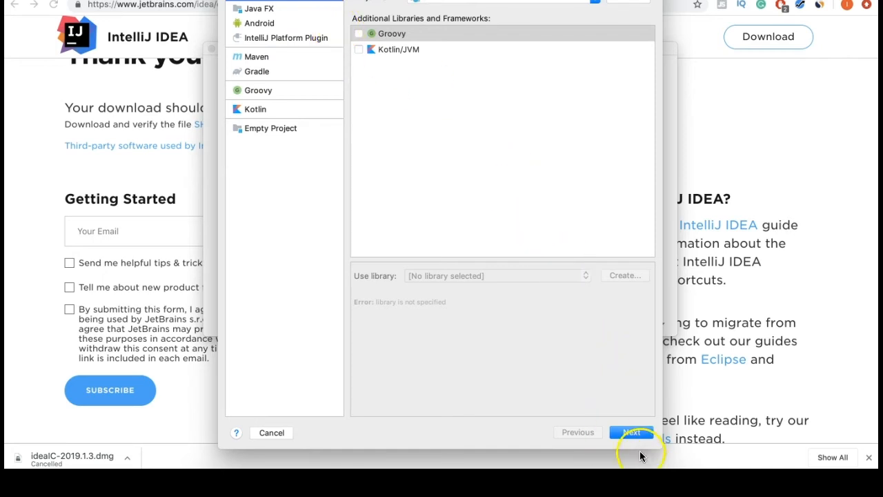
Step: Choose the Command Line App template, reaching the location step with package com.company
left_click(640, 433)
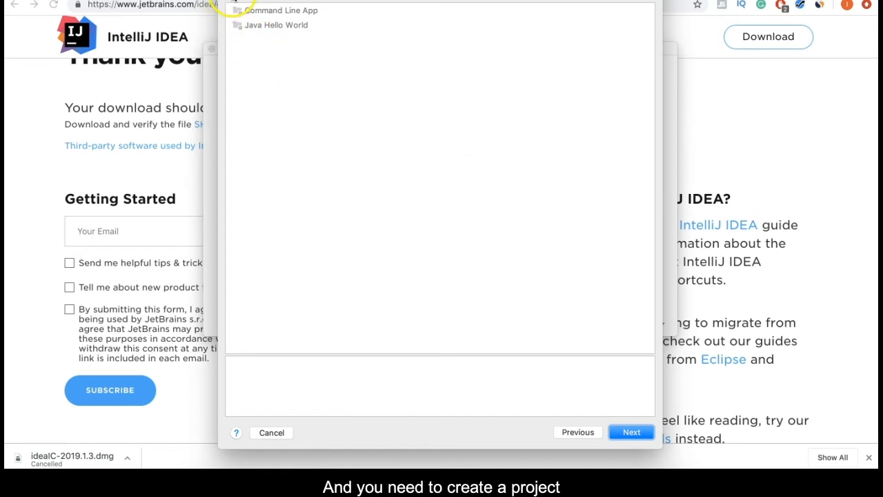
left_click(236, 8)
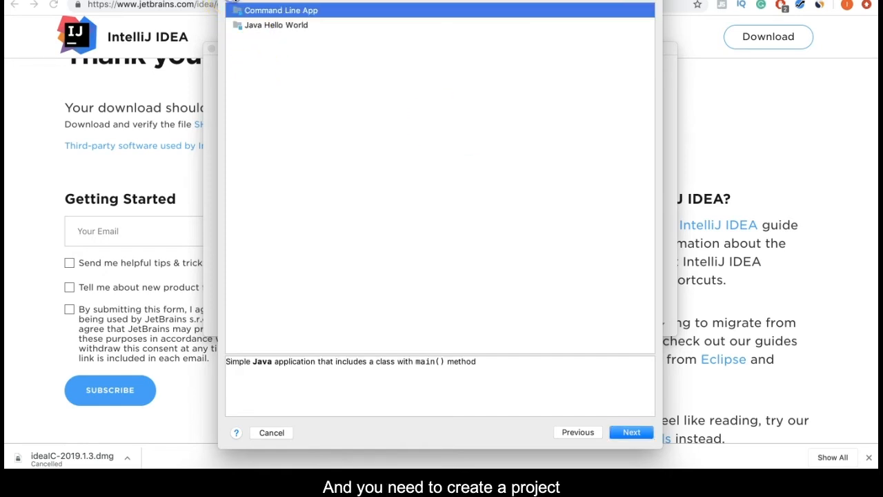
left_click(622, 432)
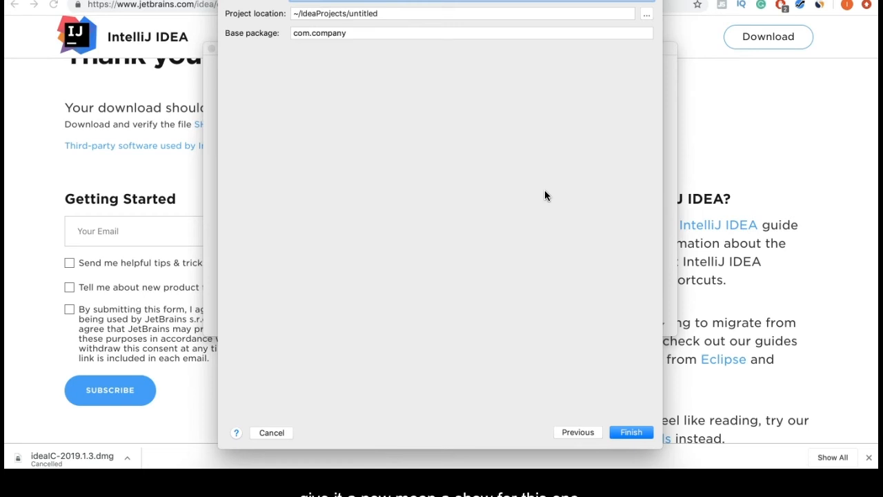
Step: Name the project 'Hello World' and finish creating it
type("Hello Worl")
left_click(629, 433)
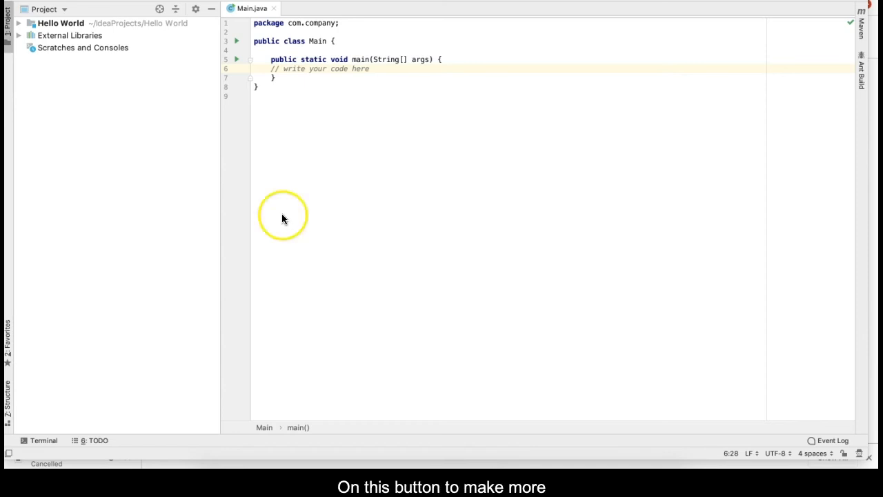
Step: Hide the Project tool window, reopen it, then hide it again
left_click(213, 10)
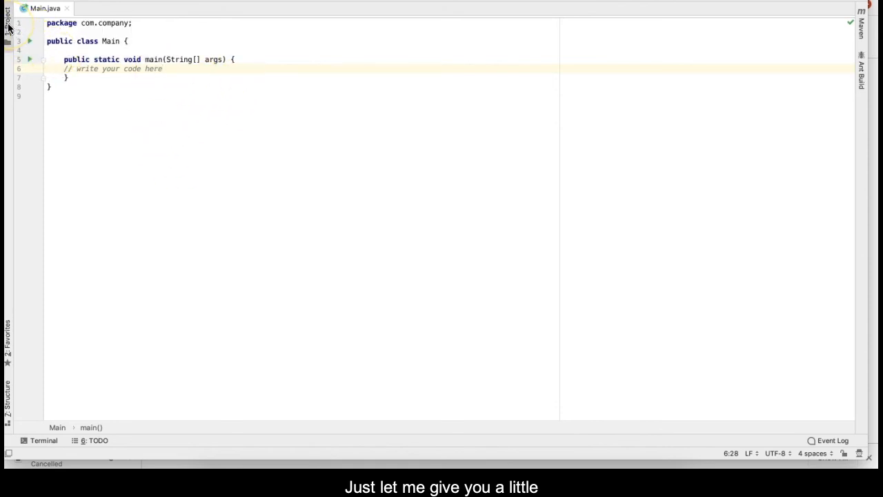
left_click(8, 28)
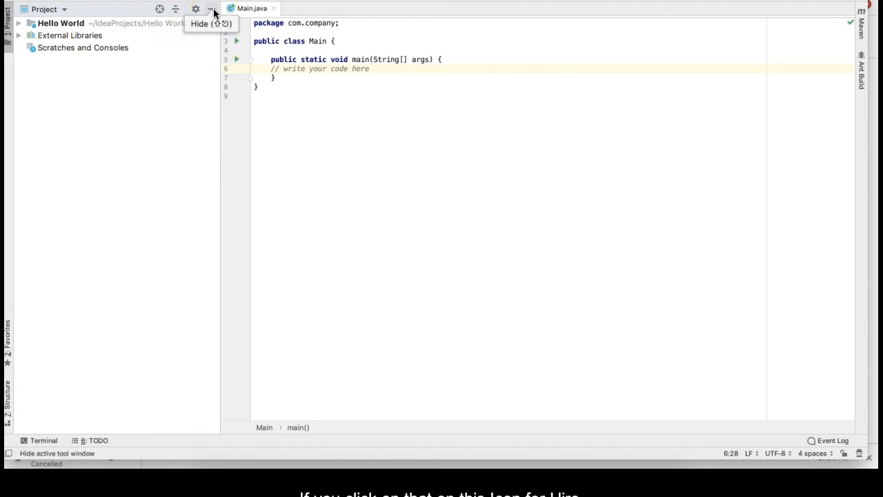
left_click(212, 9)
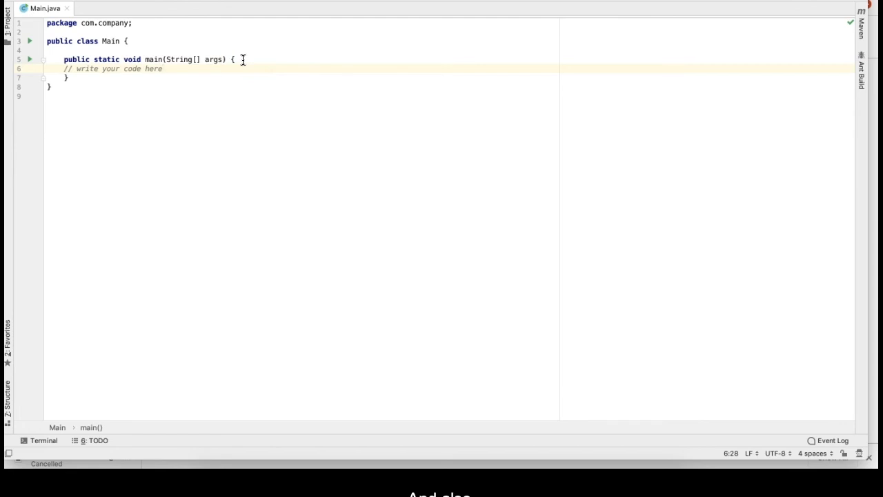
Step: Run Main so it builds and finishes with exit code 0
left_click(761, 2)
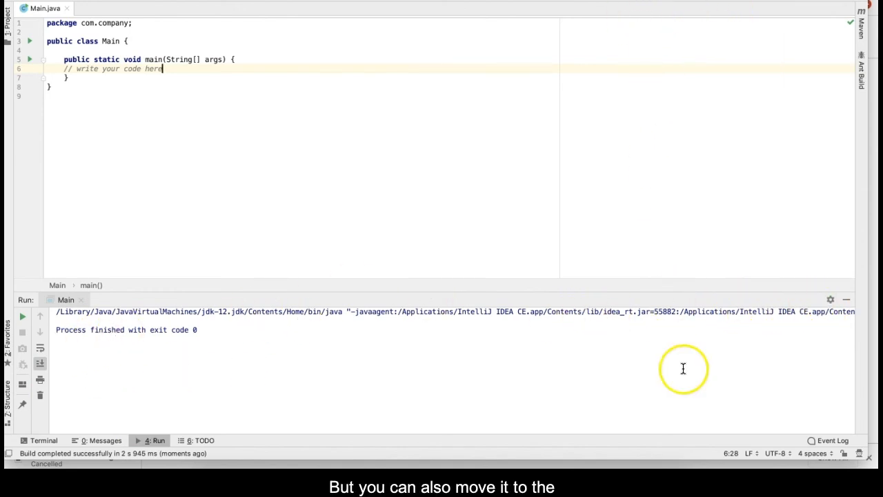
Step: Move the Run tool window to the Right Top position beside the editor
left_click(830, 301)
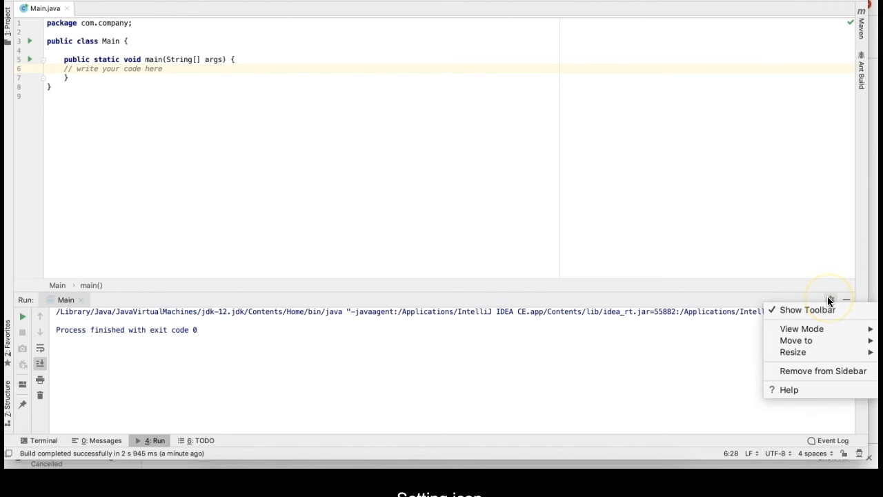
mouse_move(819, 342)
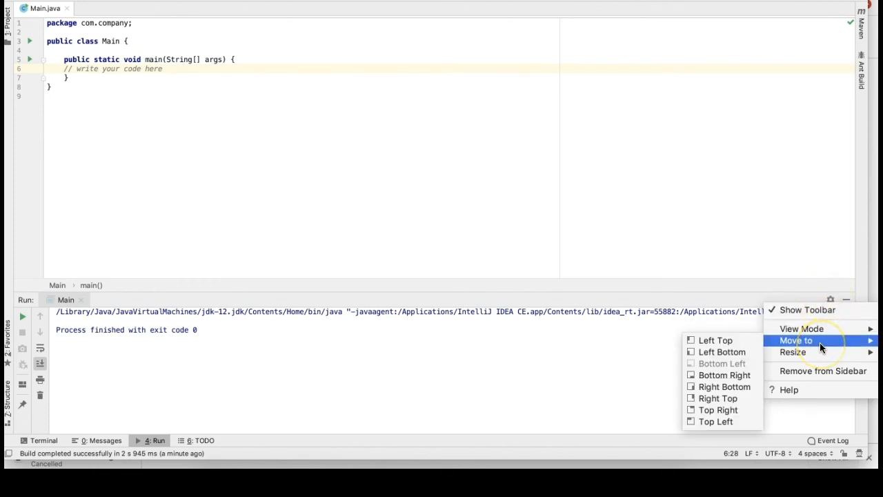
left_click(717, 399)
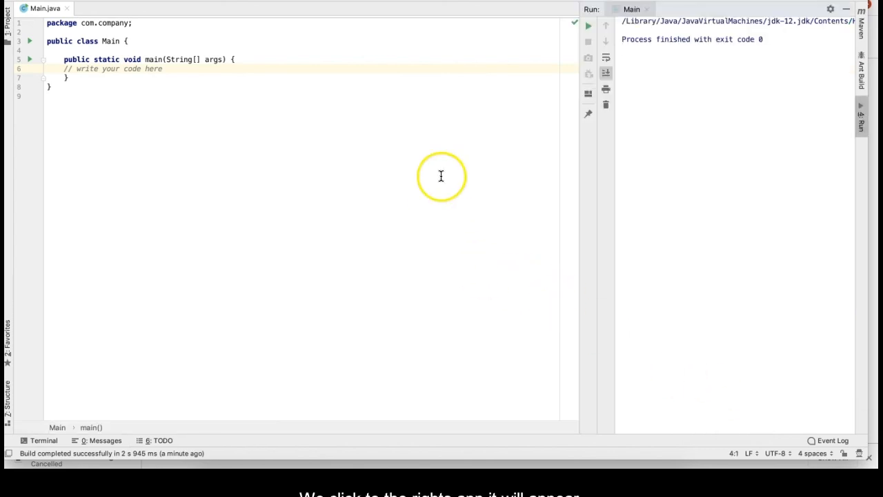